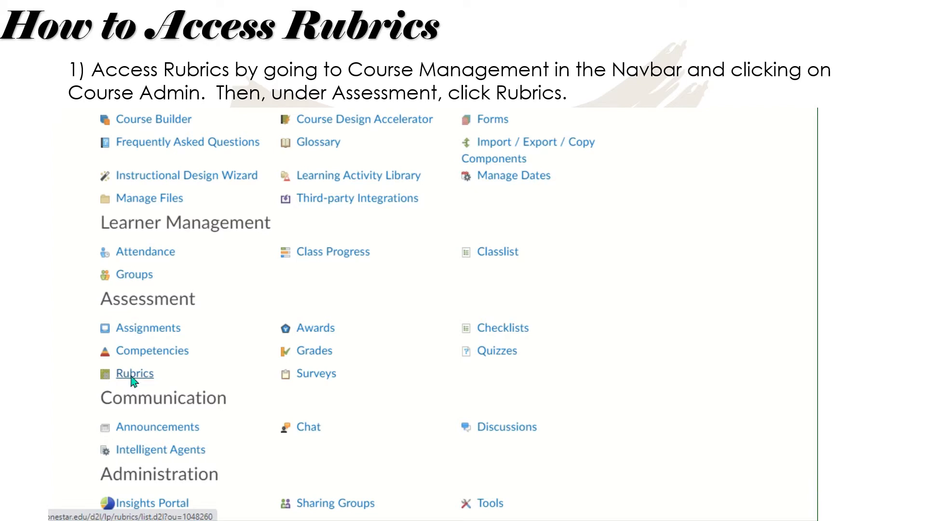
Open the Rubrics page of the Community Group: Embracing Change course
click(133, 375)
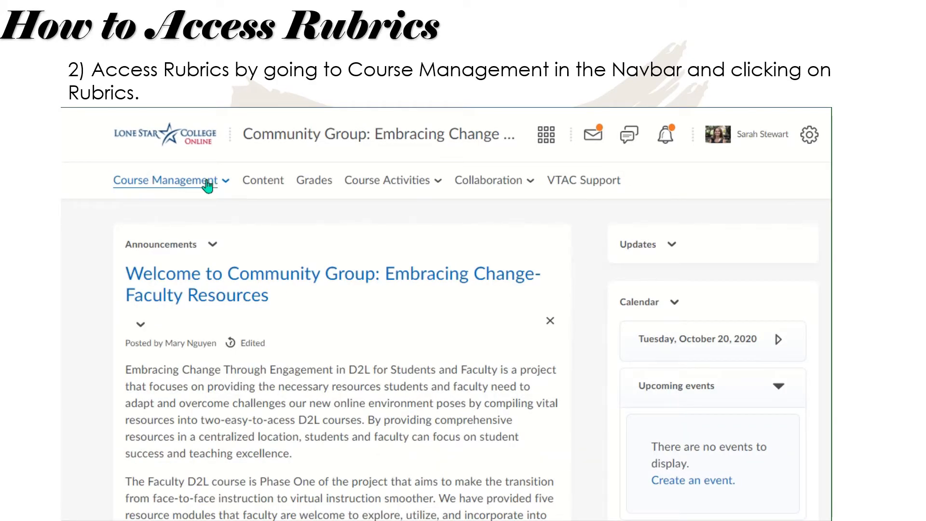
click(208, 185)
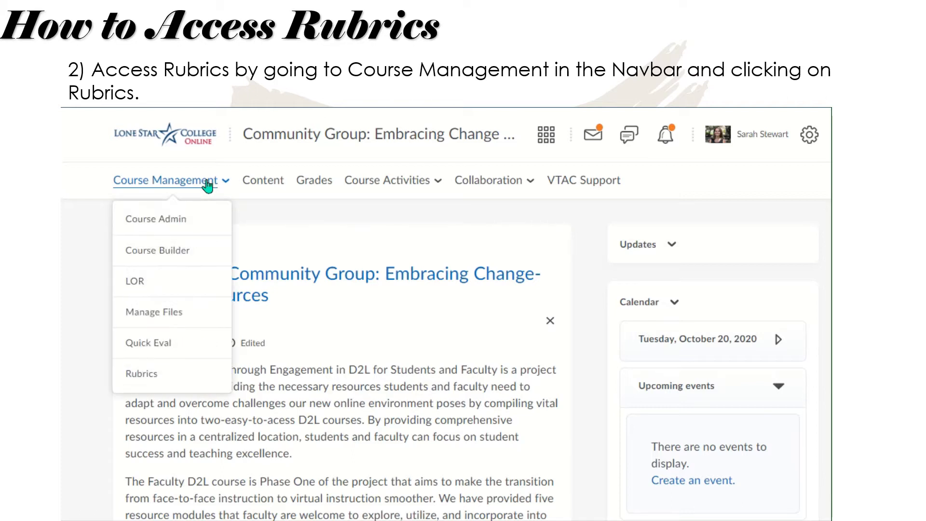
click(153, 377)
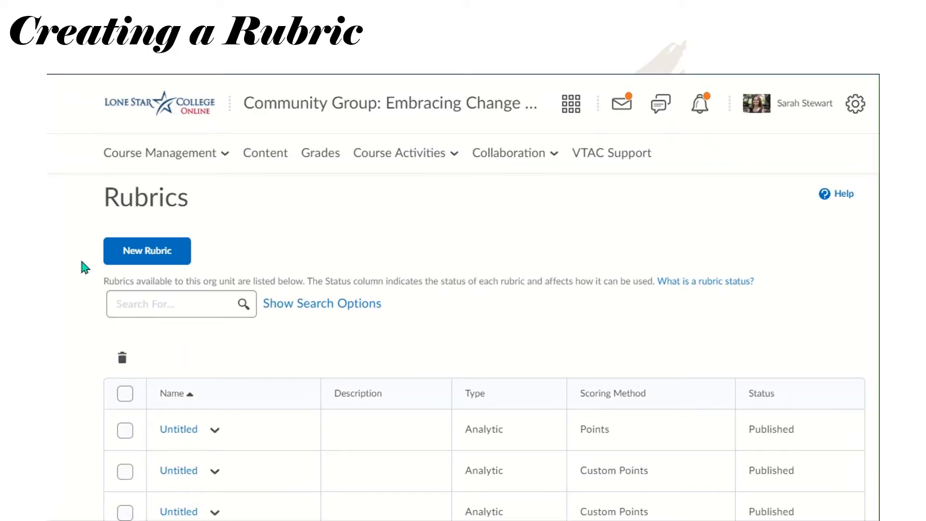
Create a new rubric named "Practice Rubric" and set its status to Draft
click(151, 260)
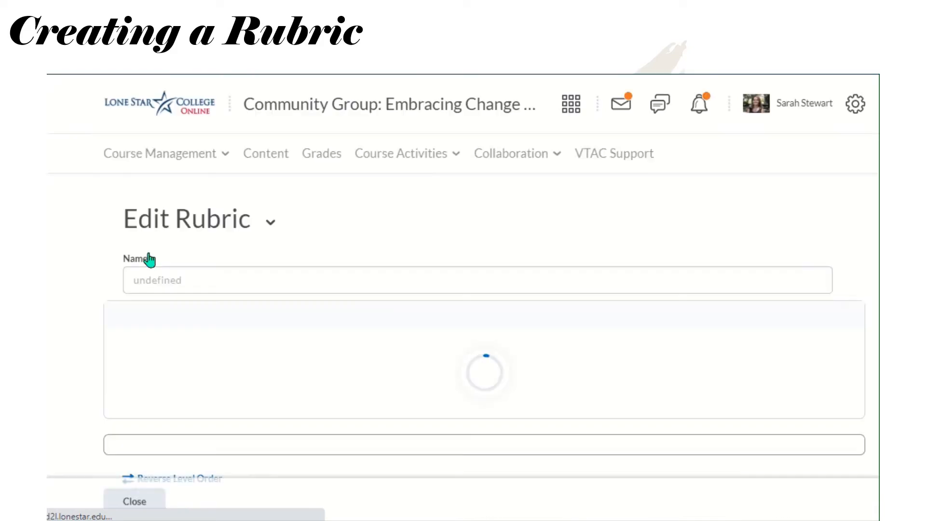
double_click(202, 282)
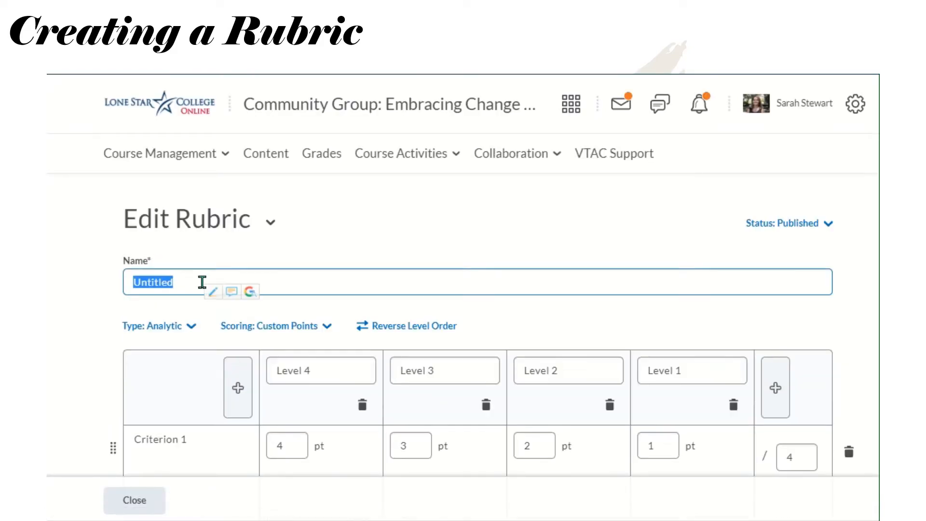
text(Pra)
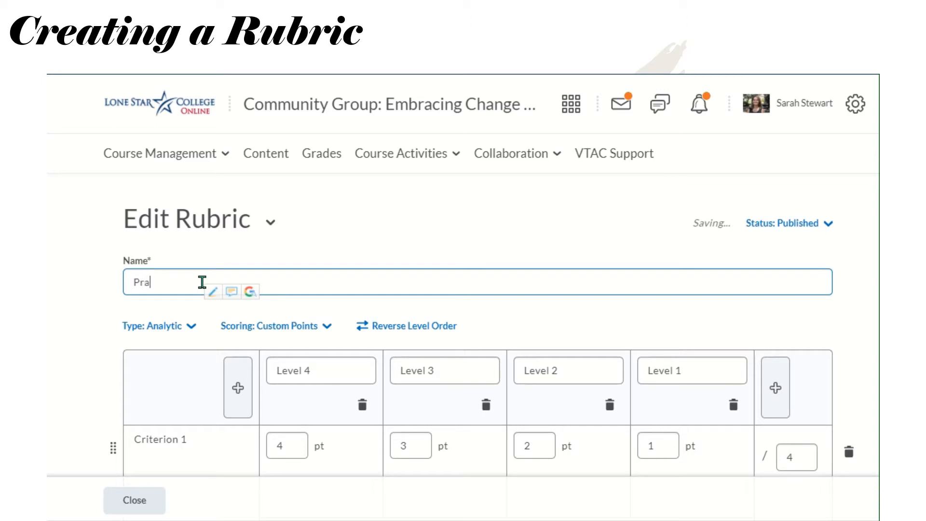
text(ctice Rubric)
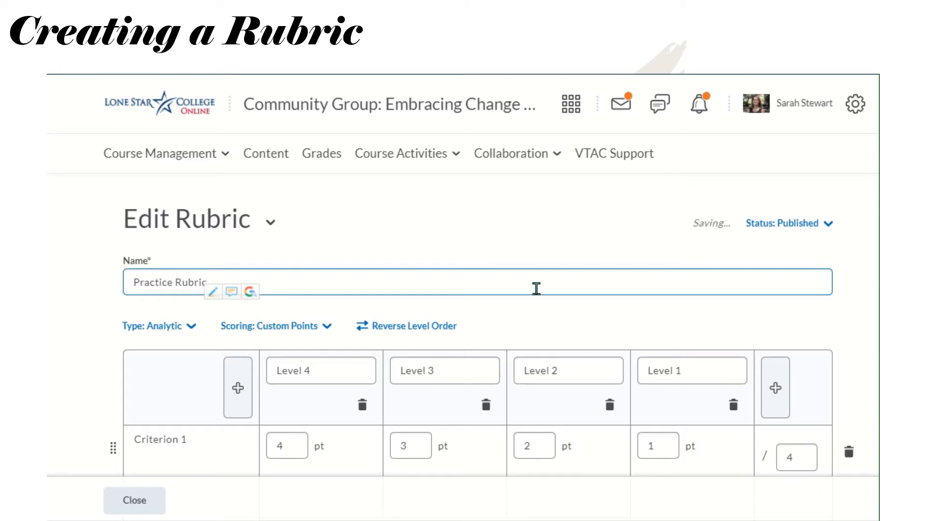
click(808, 229)
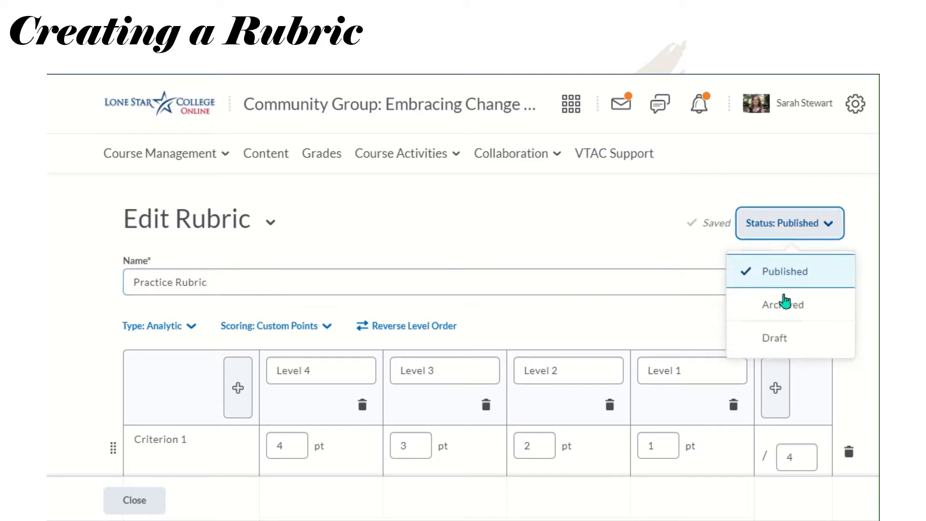
click(781, 339)
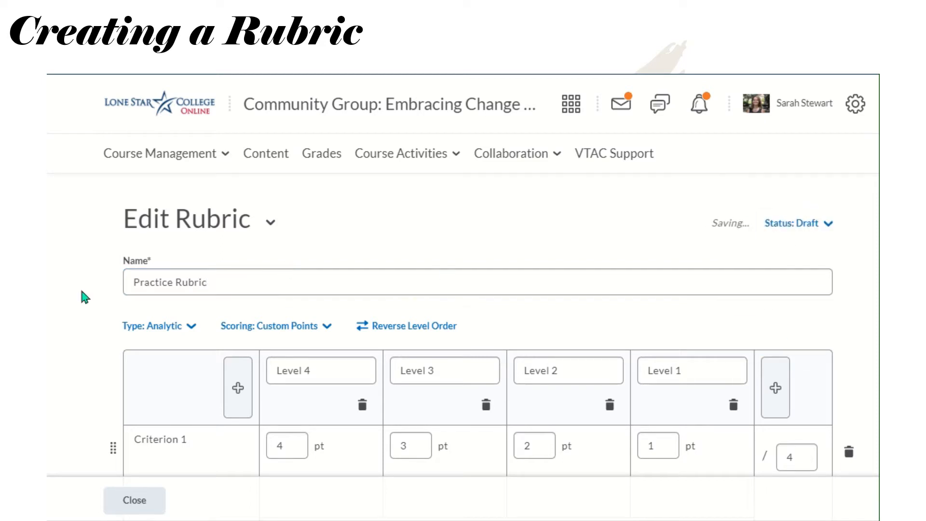
Expand the rubric's options and place the cursor in the empty description box
scroll(94, 294, down, 15)
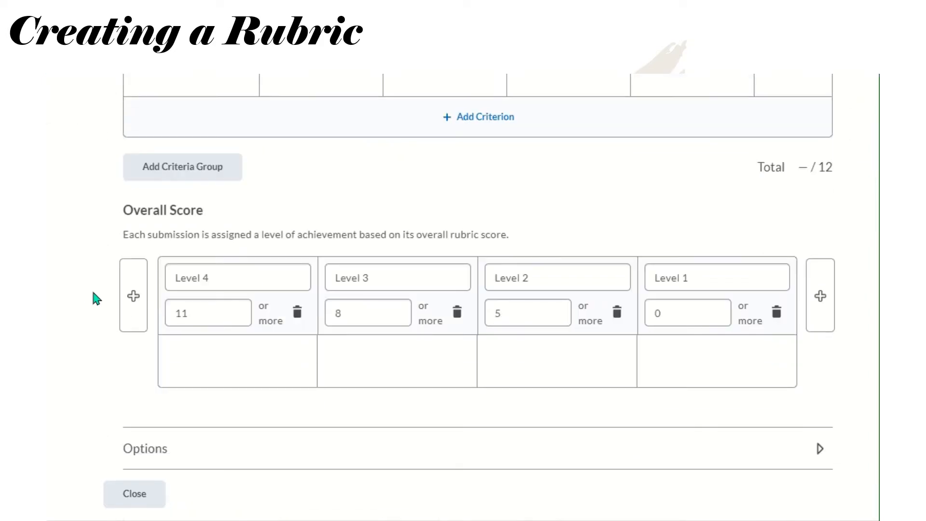
click(138, 451)
scroll(93, 381, down, 4)
scroll(90, 367, down, 4)
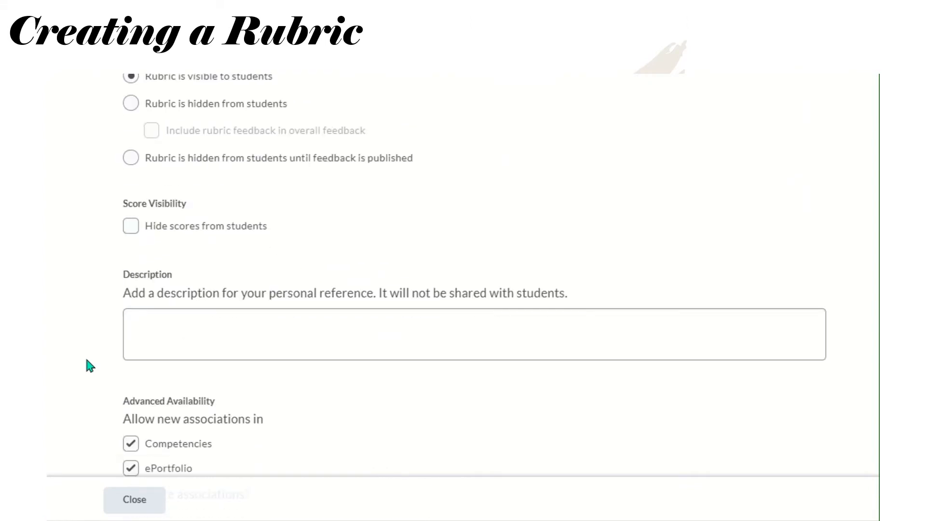
click(299, 321)
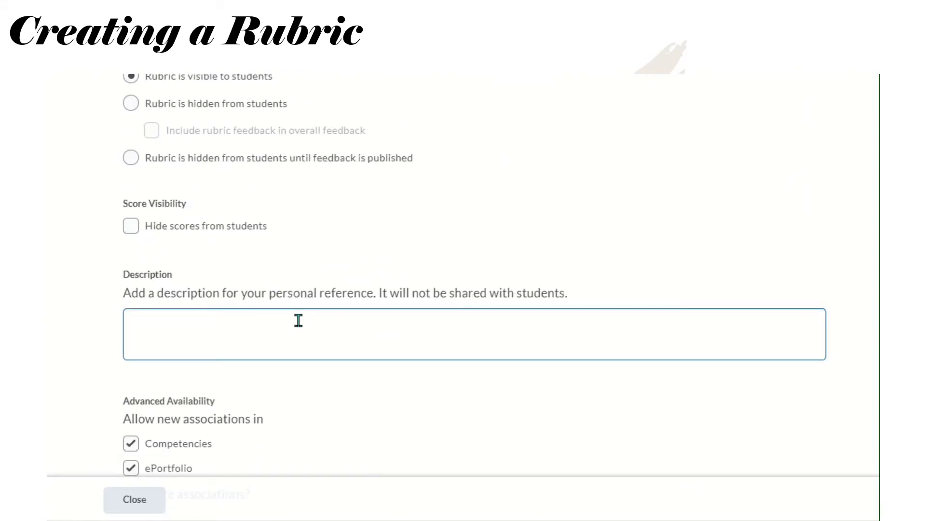
click(299, 321)
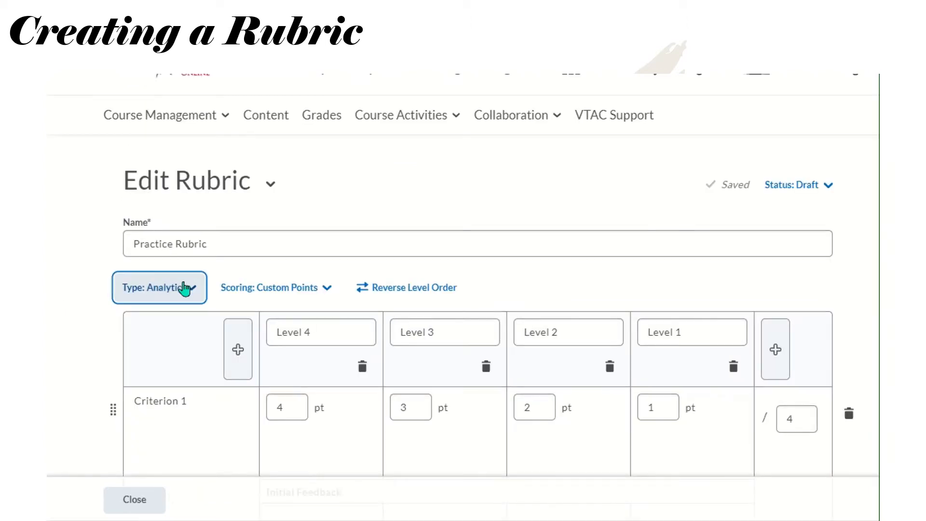
Change the rubric type to Holistic, accepting the possible data loss
click(194, 291)
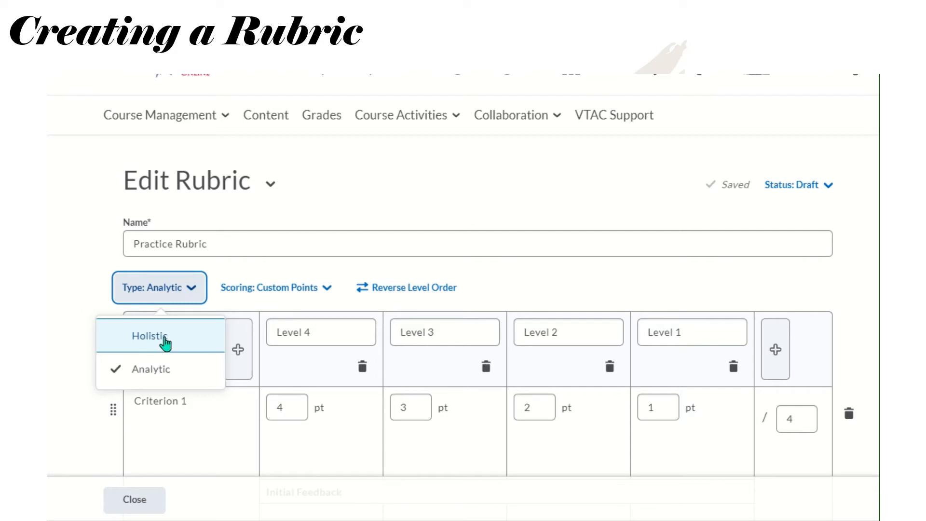
click(169, 370)
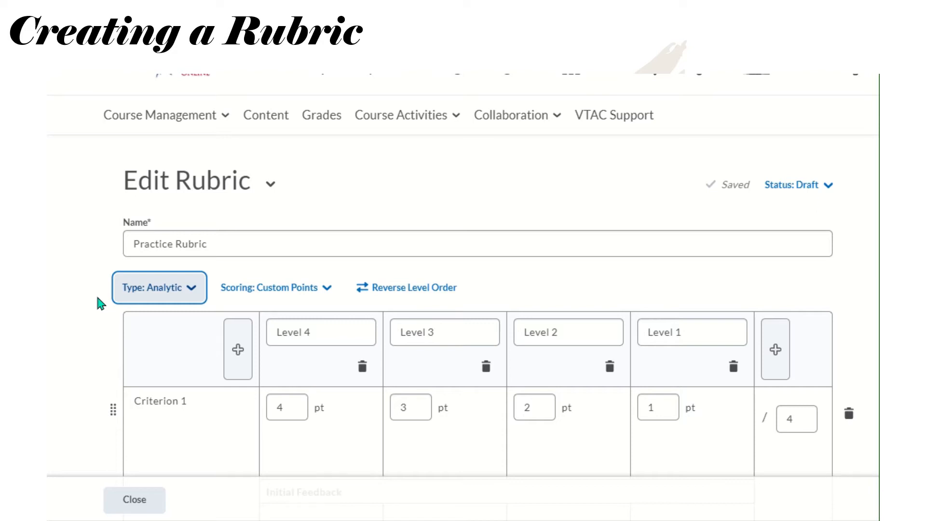
scroll(101, 303, down, 2)
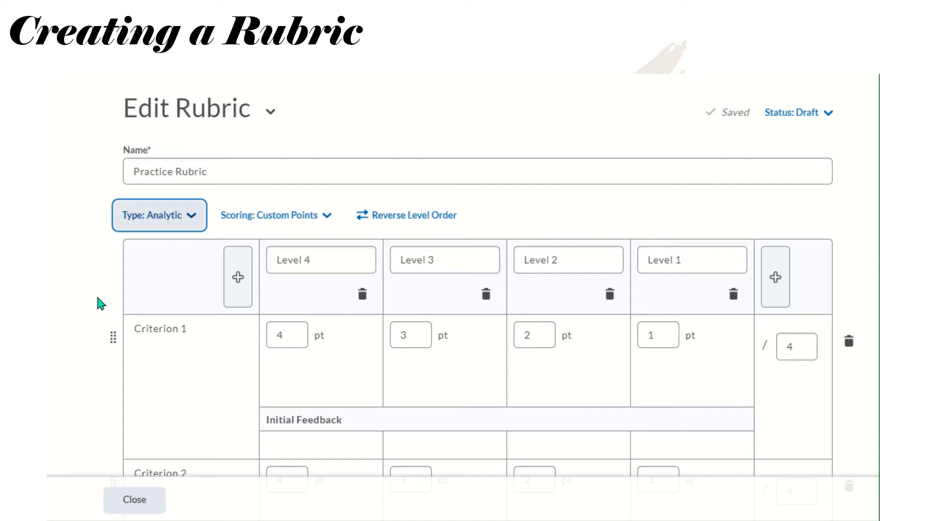
click(195, 217)
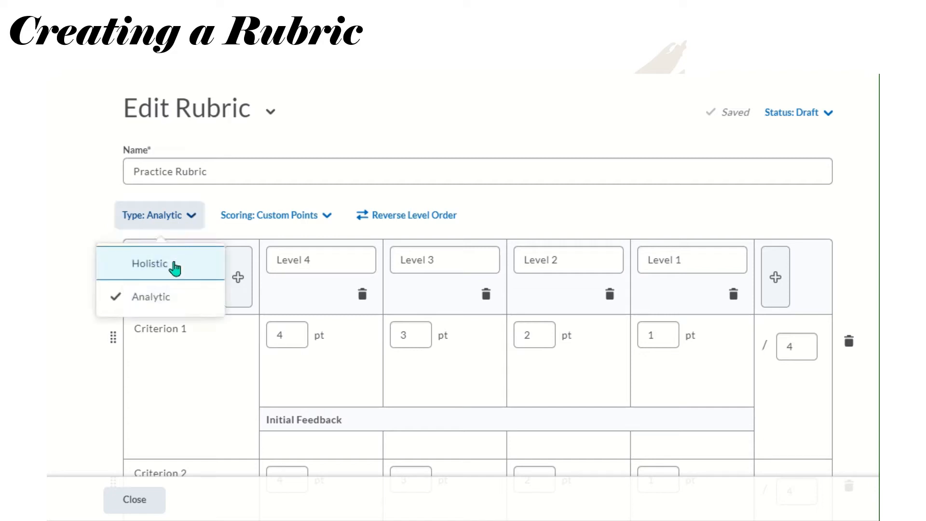
click(176, 267)
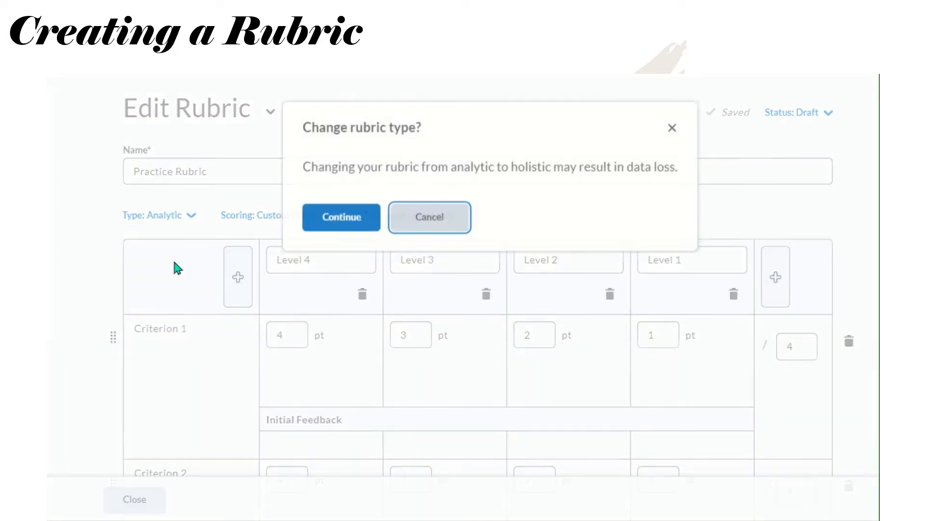
click(313, 221)
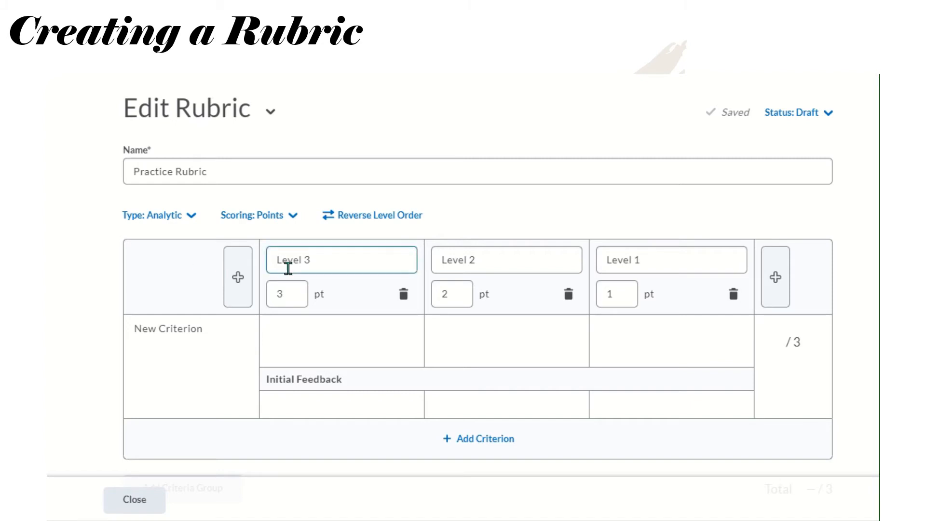
Add two more criteria to the rubric and place the cursor in the first criterion's name cell
click(678, 273)
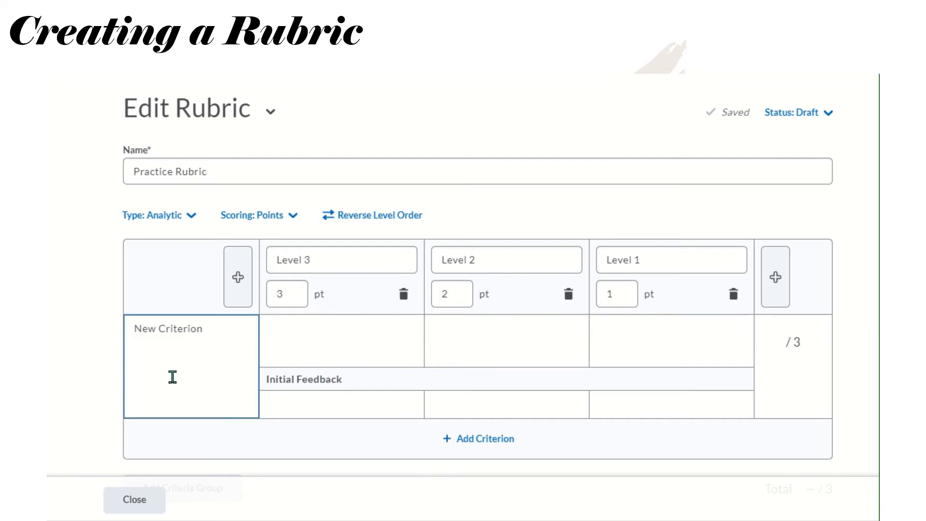
click(479, 445)
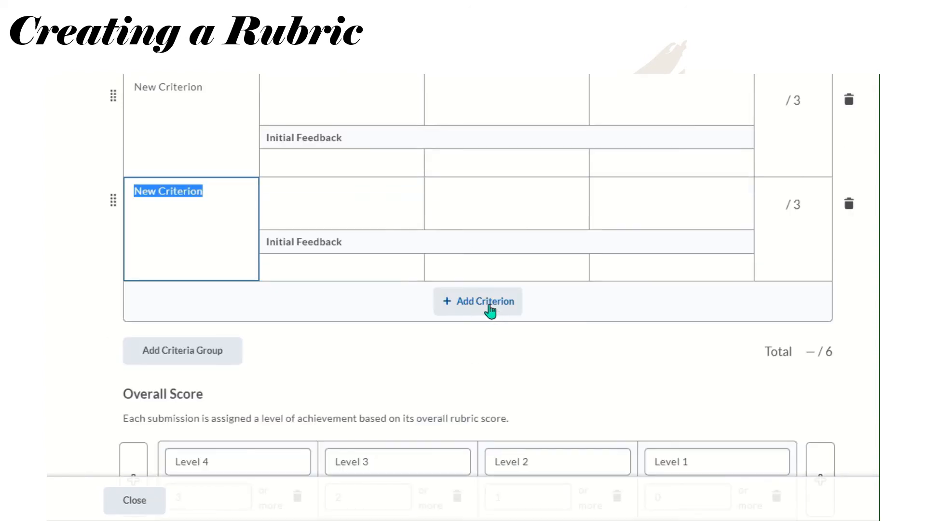
click(491, 309)
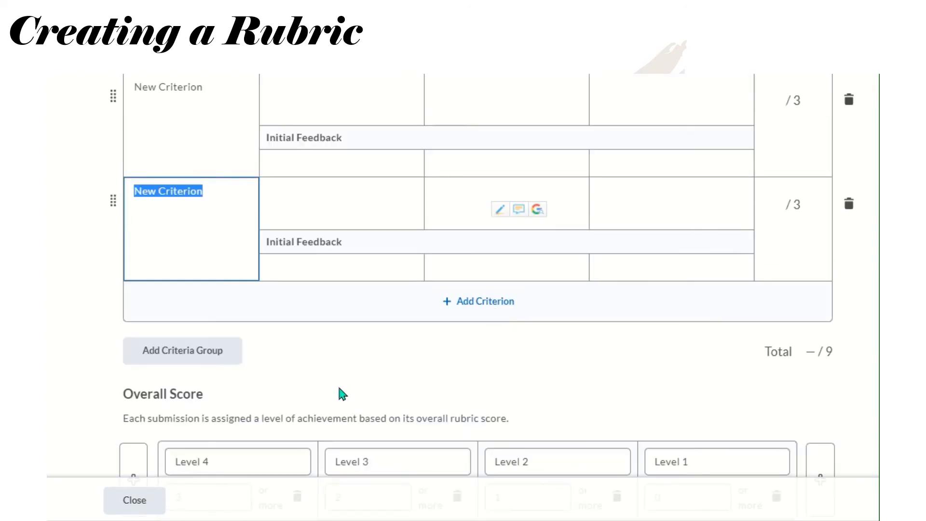
scroll(342, 393, up, 5)
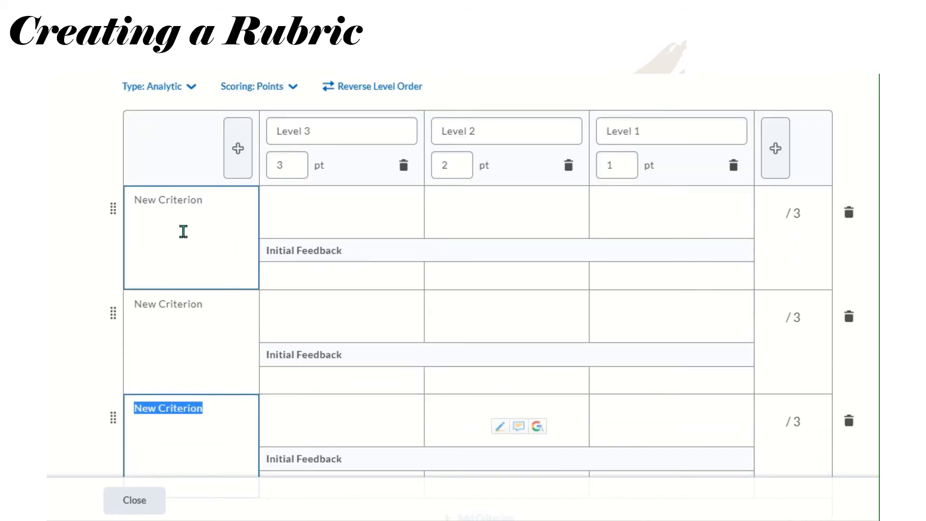
click(183, 231)
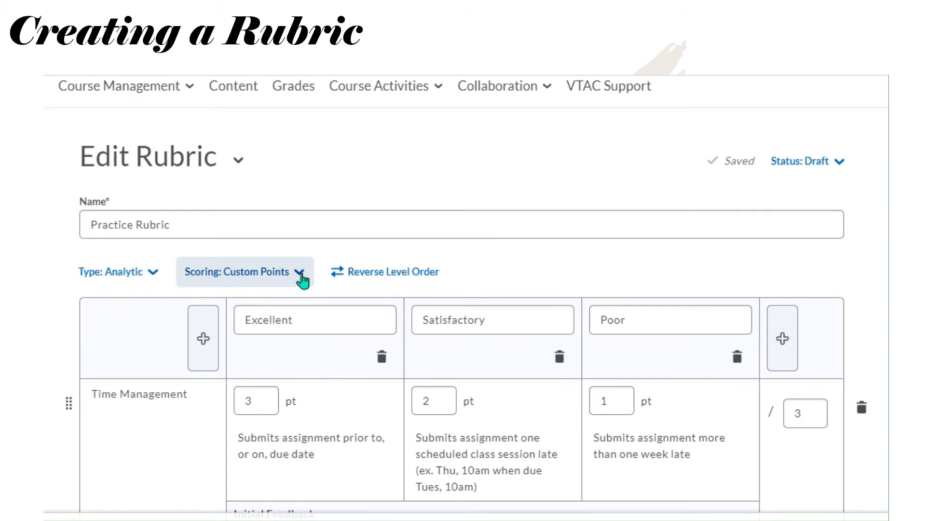
Try the rubric's No Score and Points scoring methods and look over the criteria
click(300, 273)
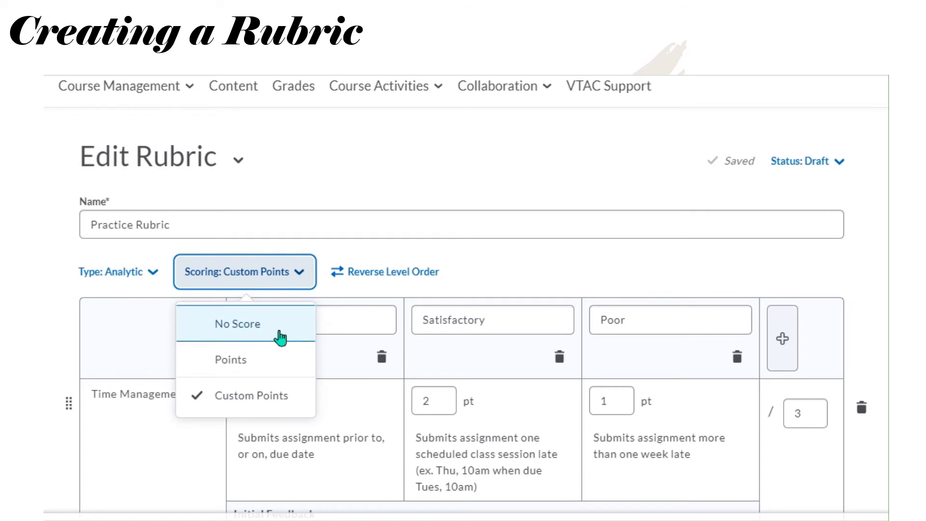
click(280, 333)
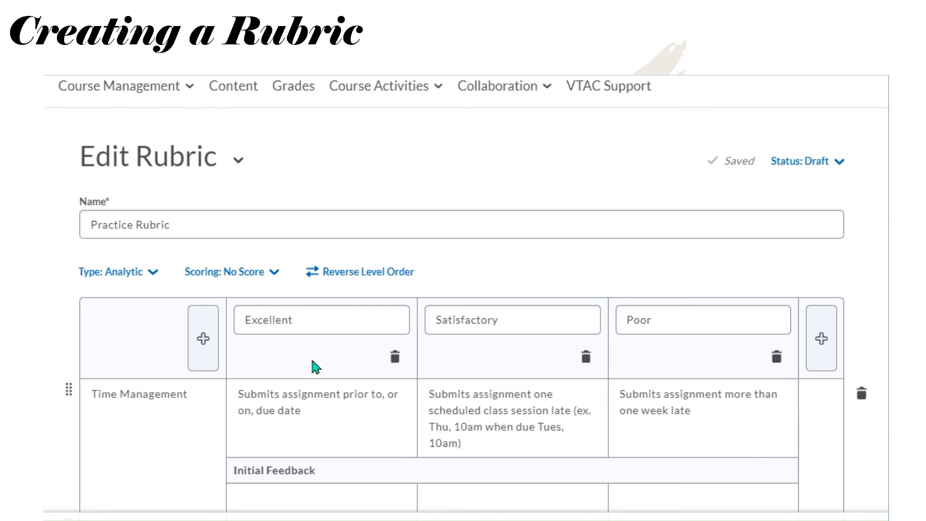
click(277, 277)
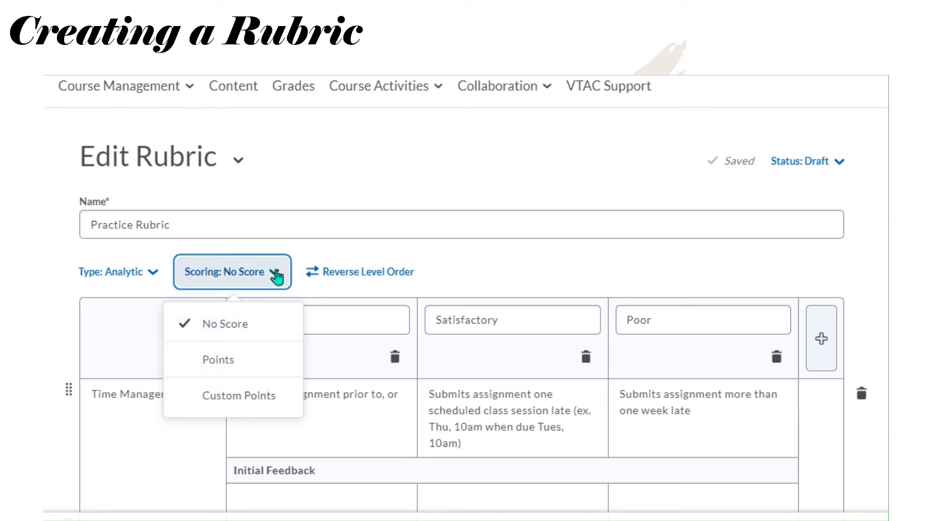
click(248, 358)
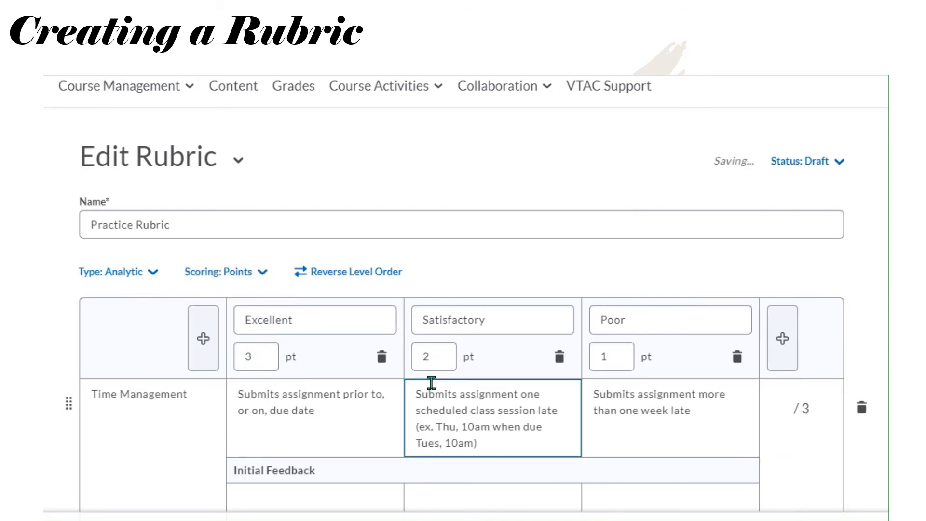
click(392, 425)
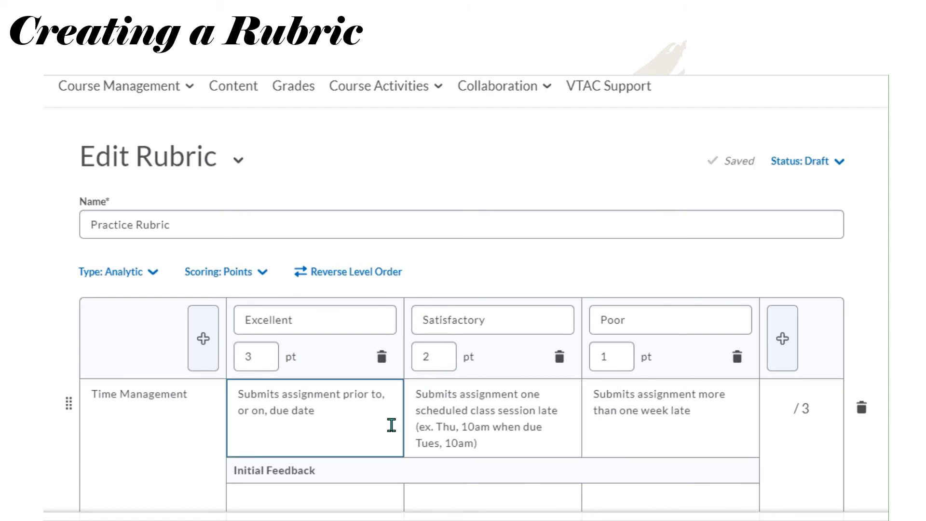
scroll(391, 425, down, 5)
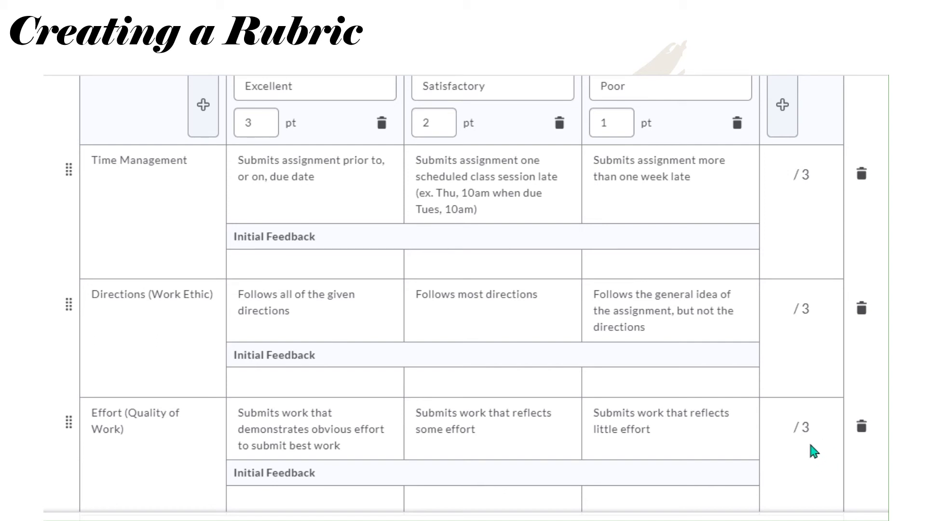
scroll(811, 445, up, 3)
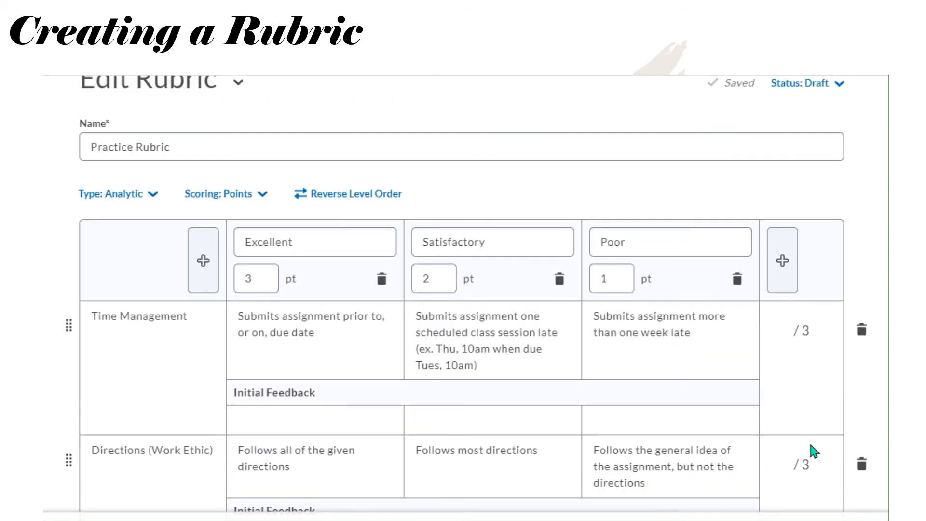
Set the rubric's scoring to Custom Points and look over the point fields of each criterion
click(256, 194)
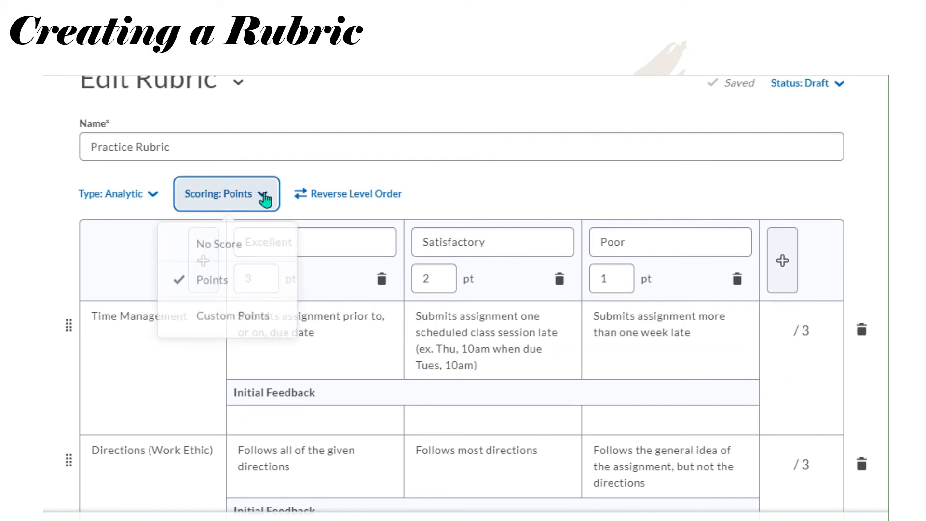
click(229, 328)
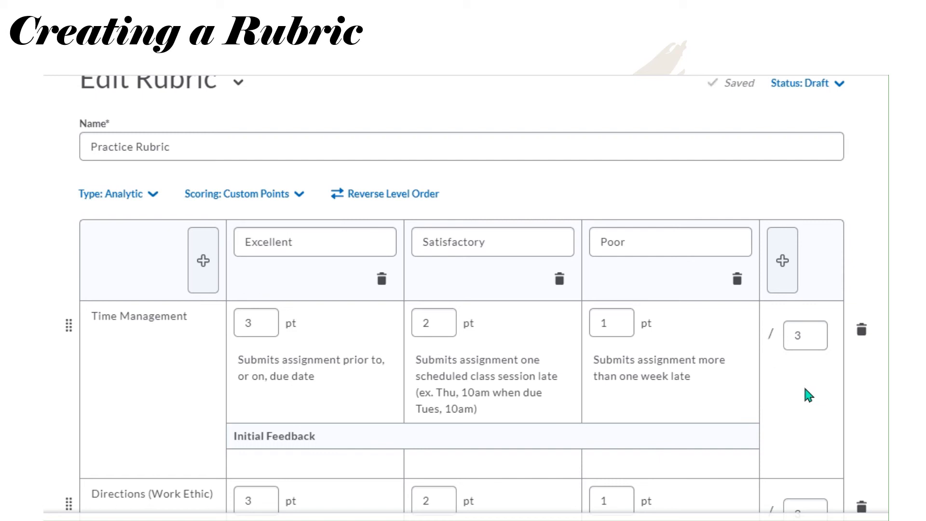
scroll(805, 390, down, 2)
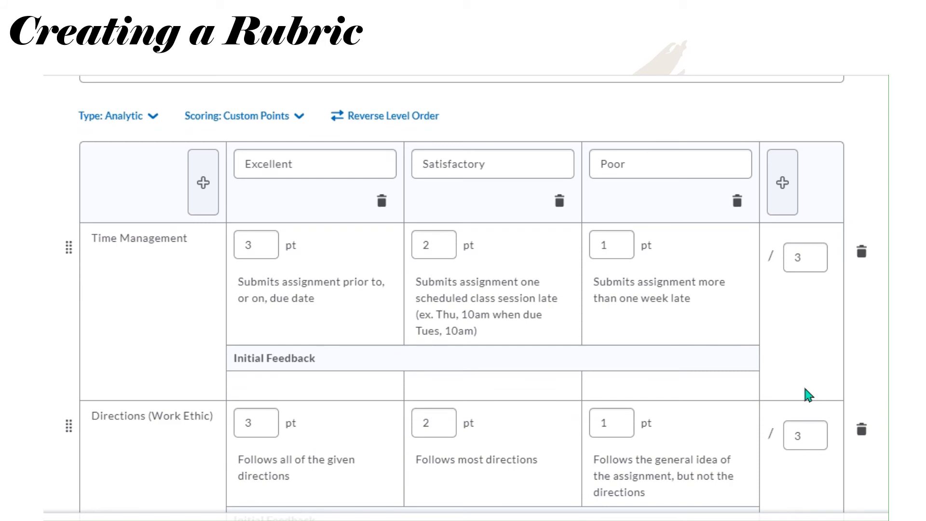
scroll(805, 390, down, 4)
scroll(805, 389, up, 6)
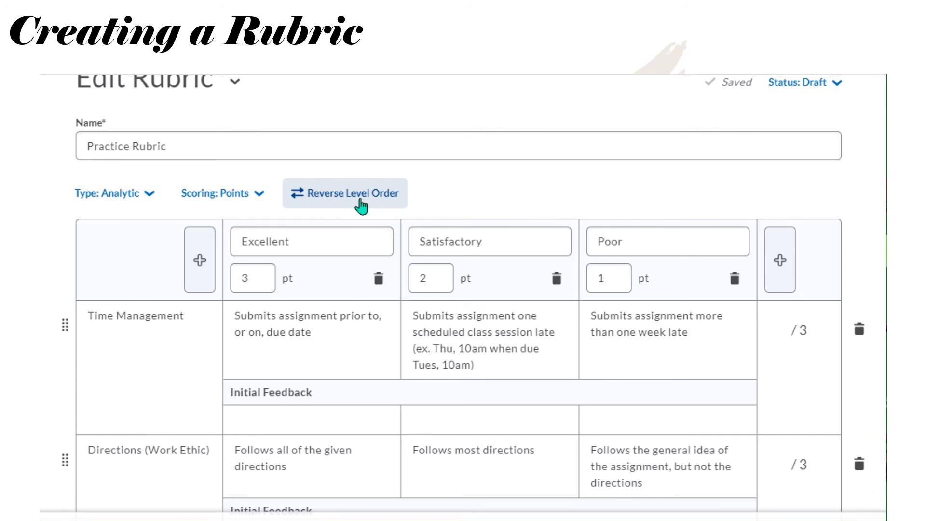
Look over the rubric's level order, overall score levels, and visibility, description and availability options, and close the rubric editor
click(369, 203)
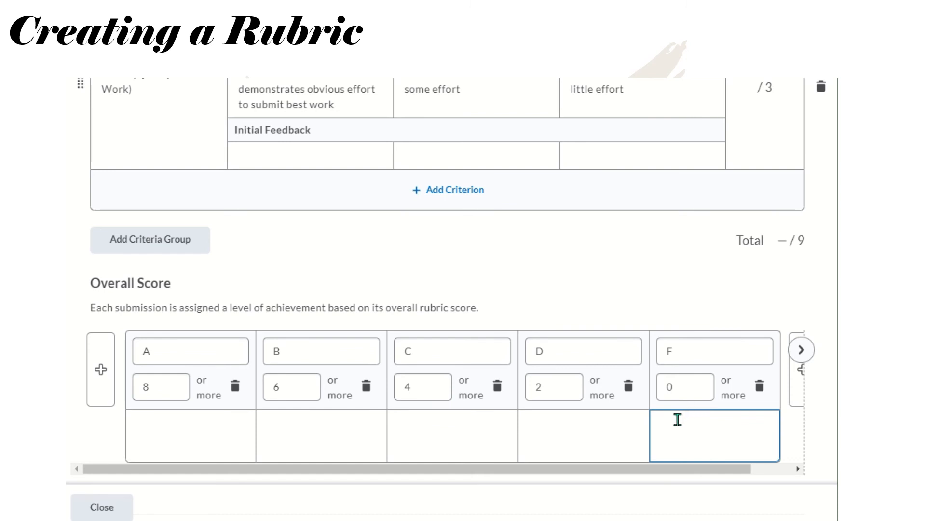
scroll(673, 416, down, 3)
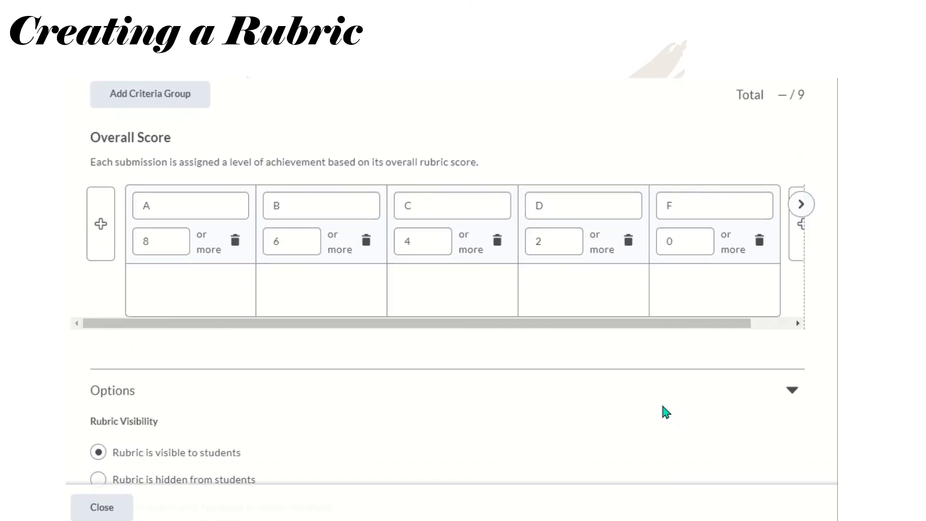
scroll(663, 407, down, 2)
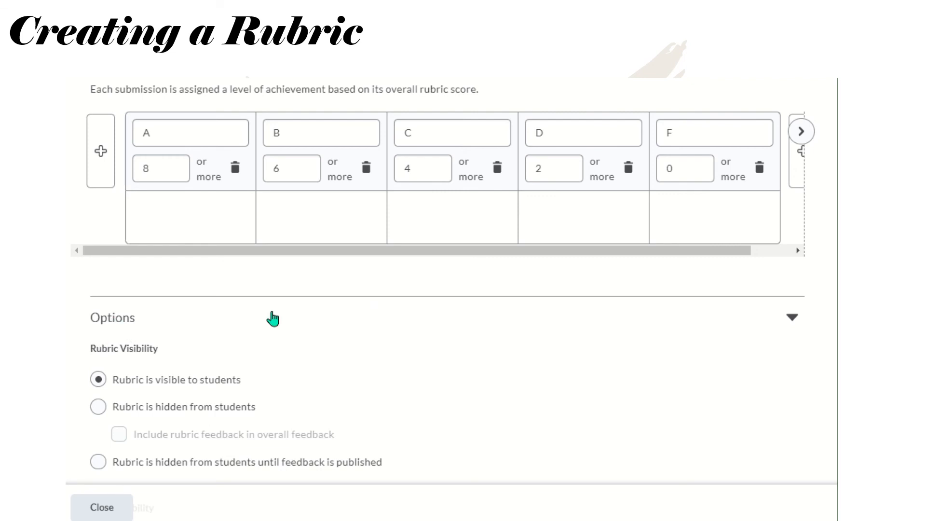
scroll(408, 362, down, 5)
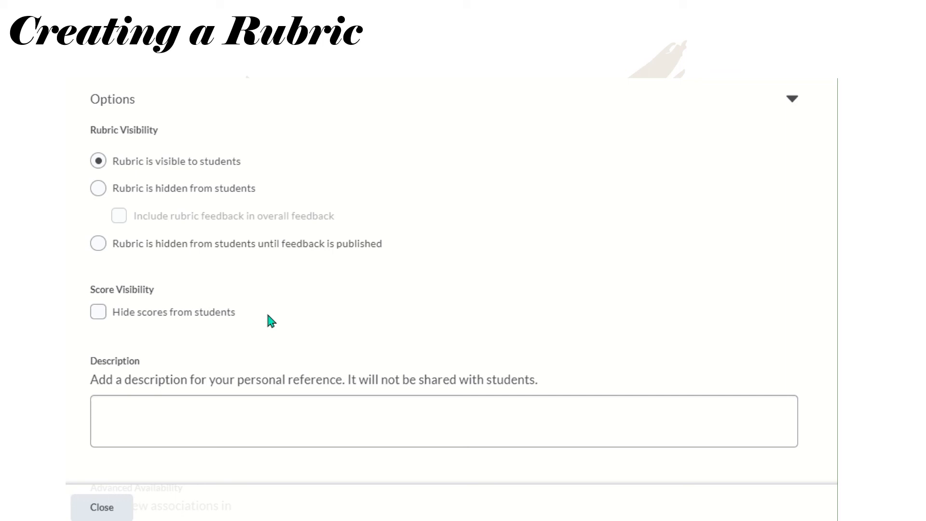
scroll(269, 316, down, 3)
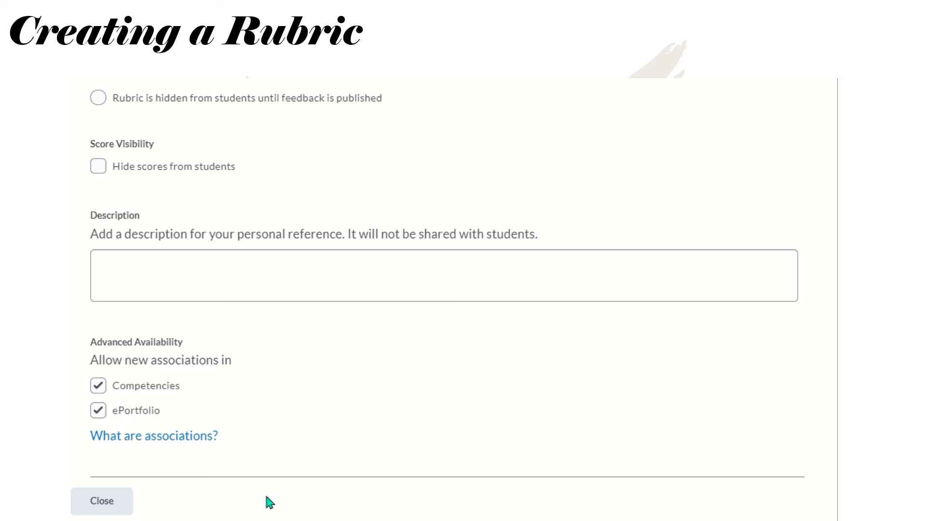
click(112, 503)
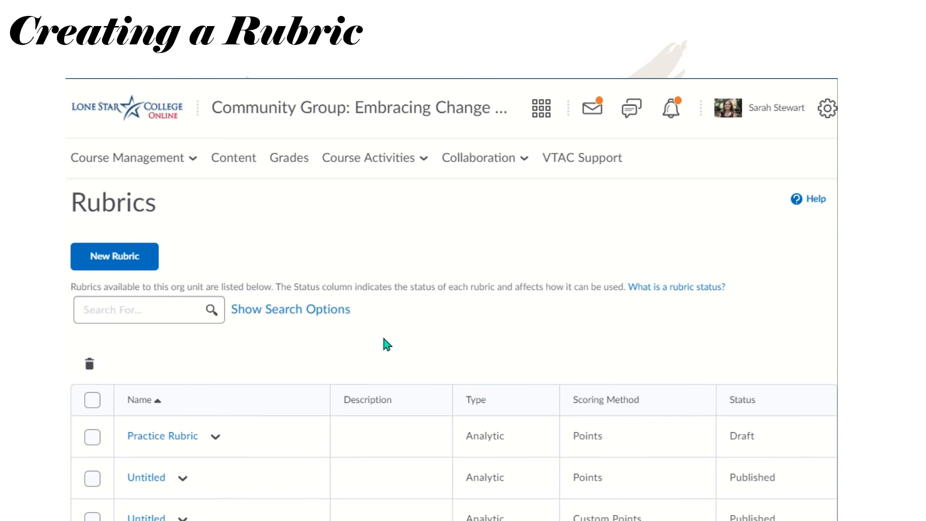
Set the status of the Practice Rubric to Published from the rubrics list
scroll(386, 344, down, 2)
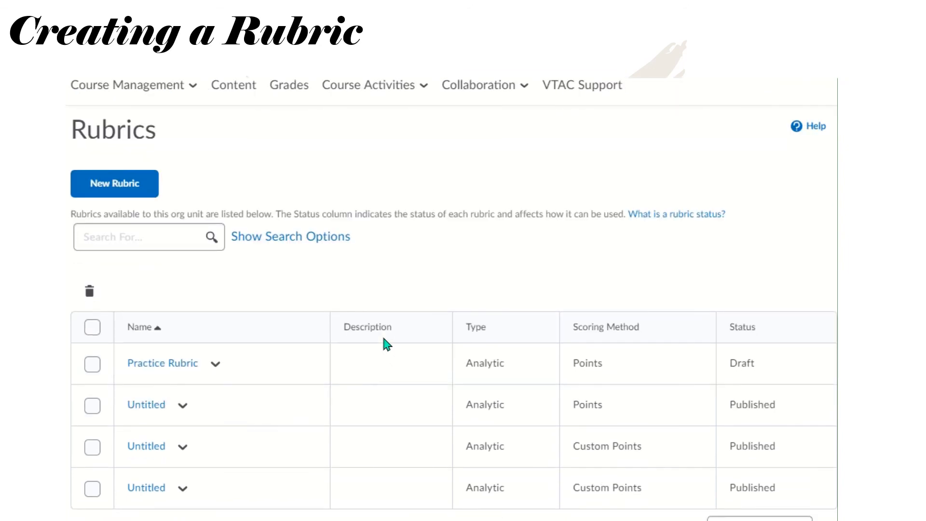
click(216, 365)
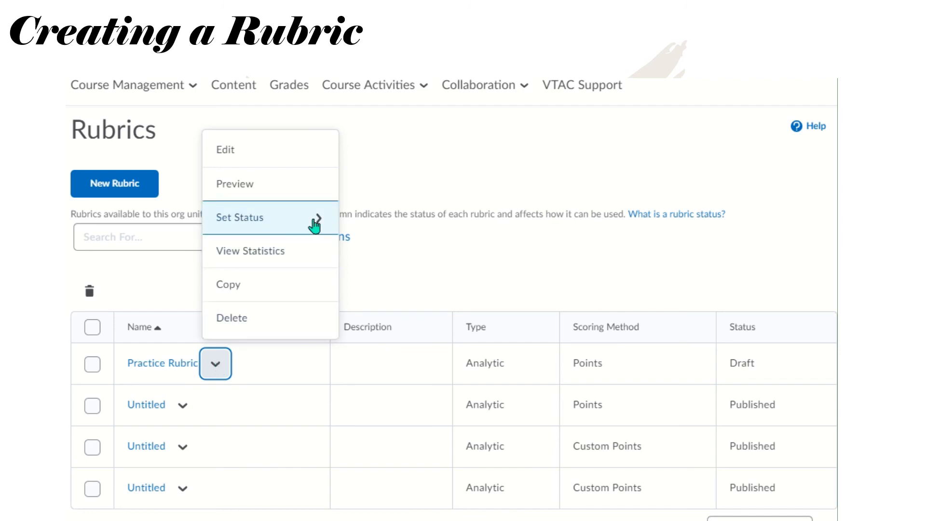
click(317, 221)
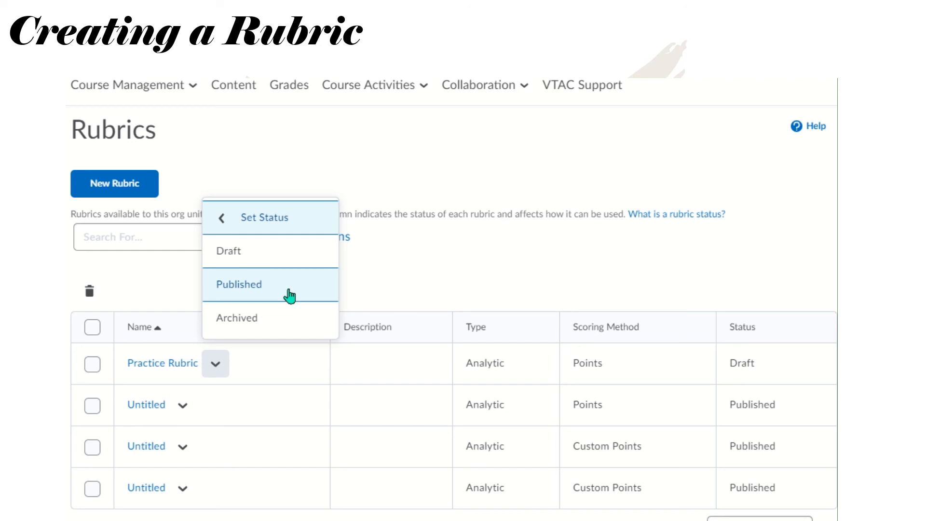
click(290, 296)
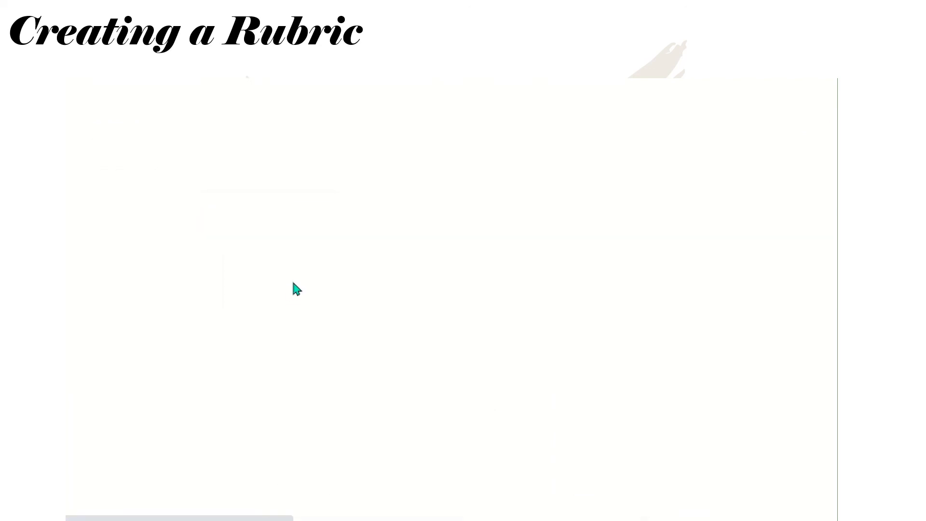